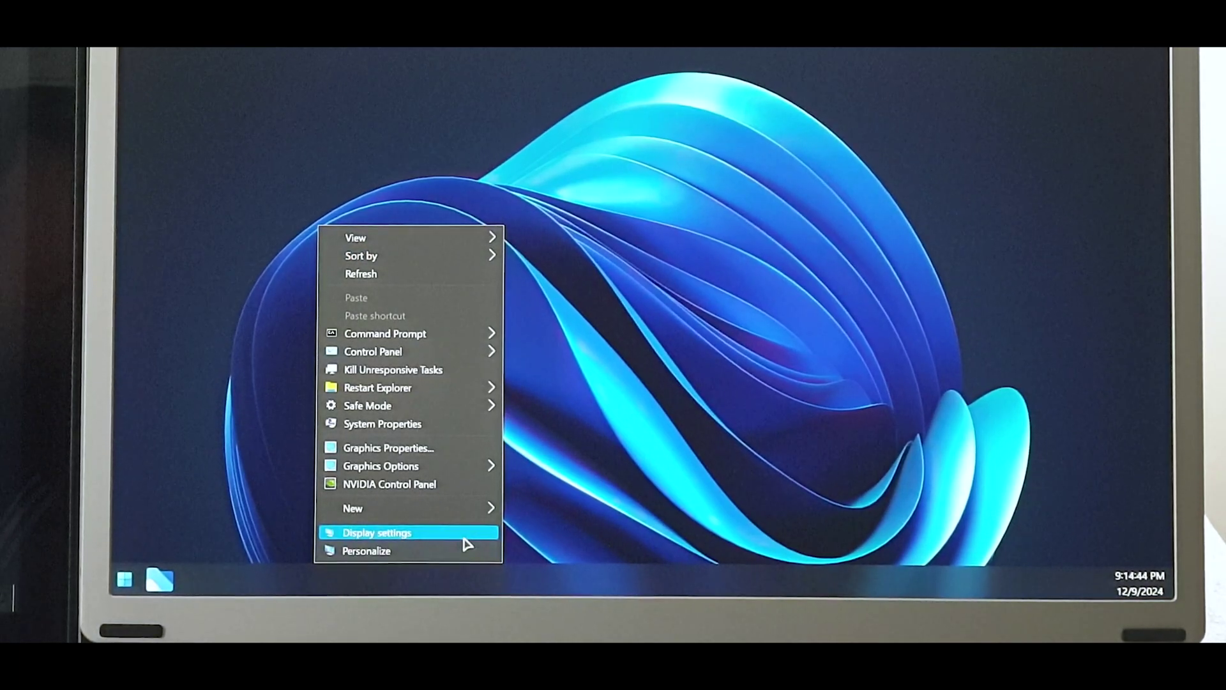
# Identify the screens in Display settings and apply the 3-1-2 order, display 3 left of laptop display 1
pyautogui.click(468, 539)
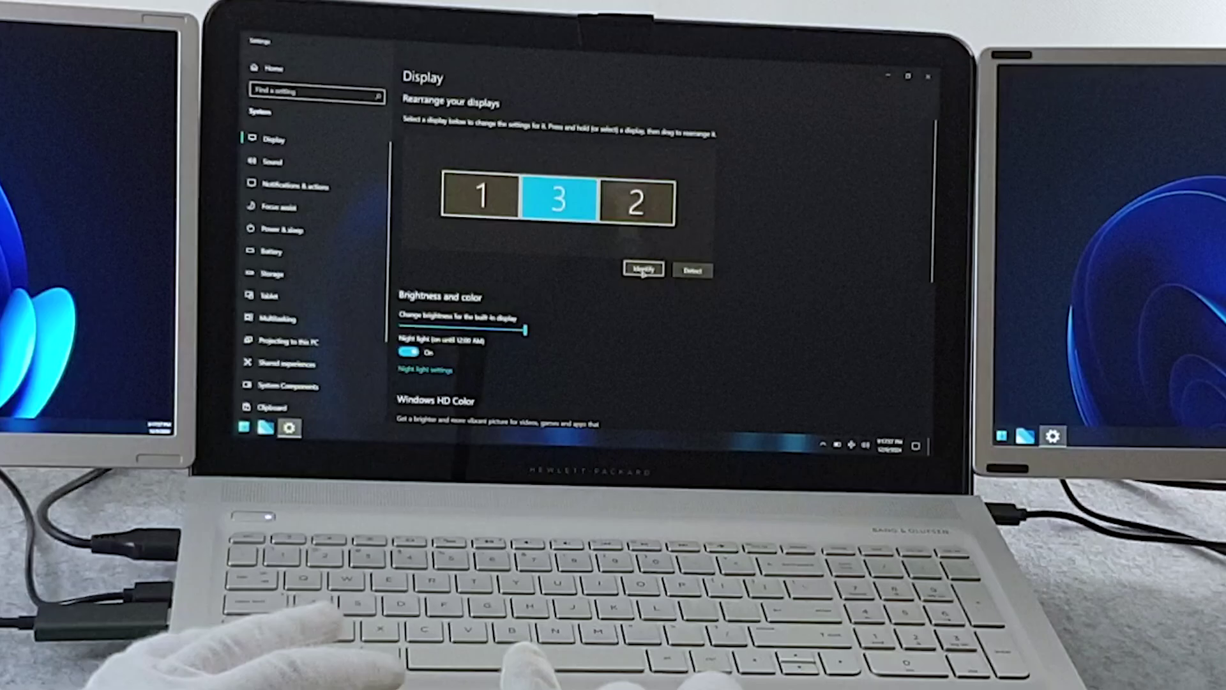
pyautogui.click(643, 270)
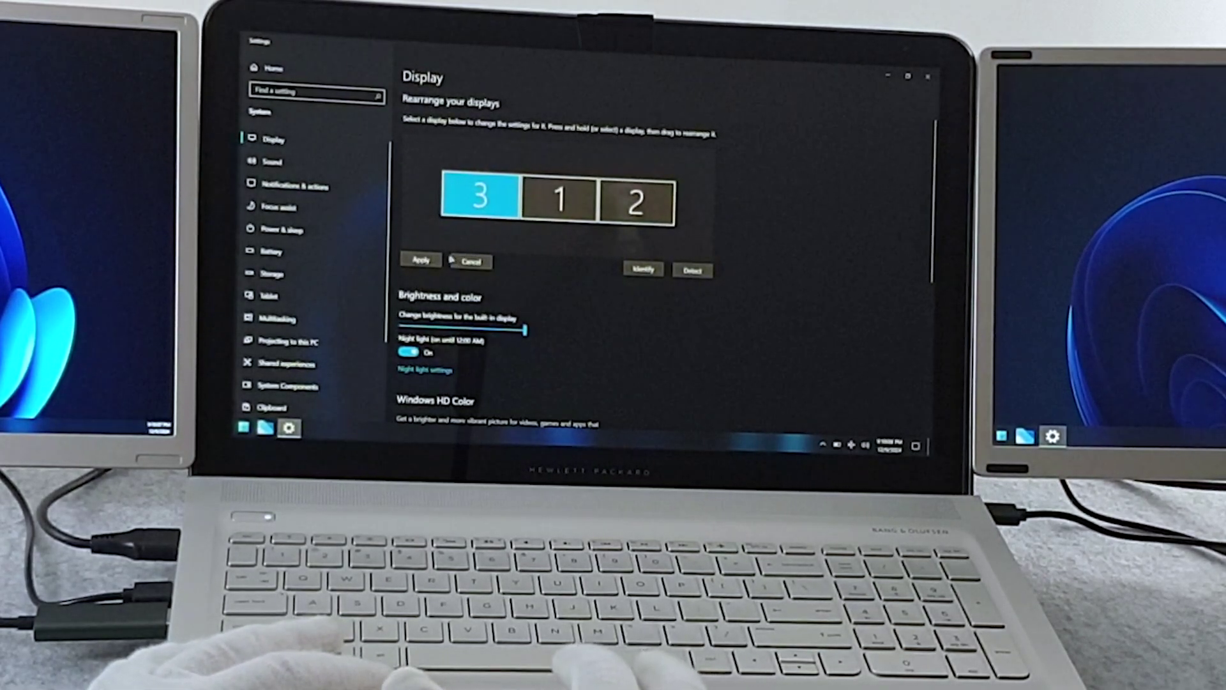
pyautogui.click(421, 261)
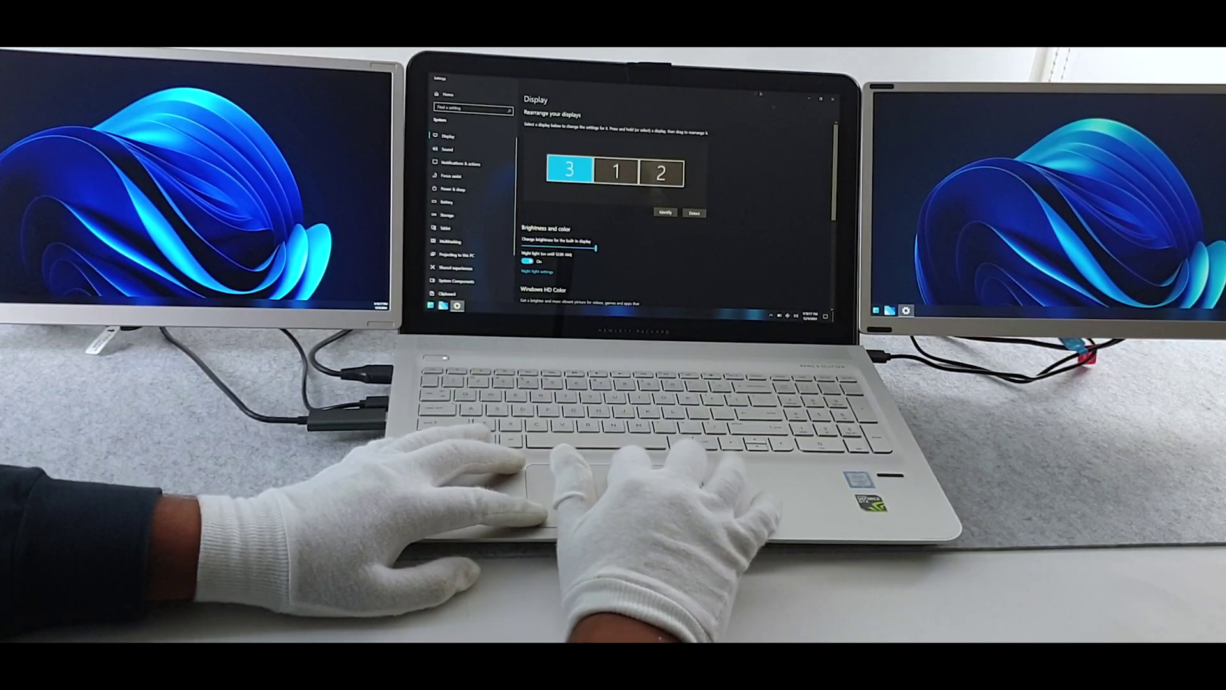
pyautogui.moveTo(670, 82)
pyautogui.mouseDown()
pyautogui.moveTo(271, 93)
pyautogui.moveTo(1006, 134)
pyautogui.mouseUp()
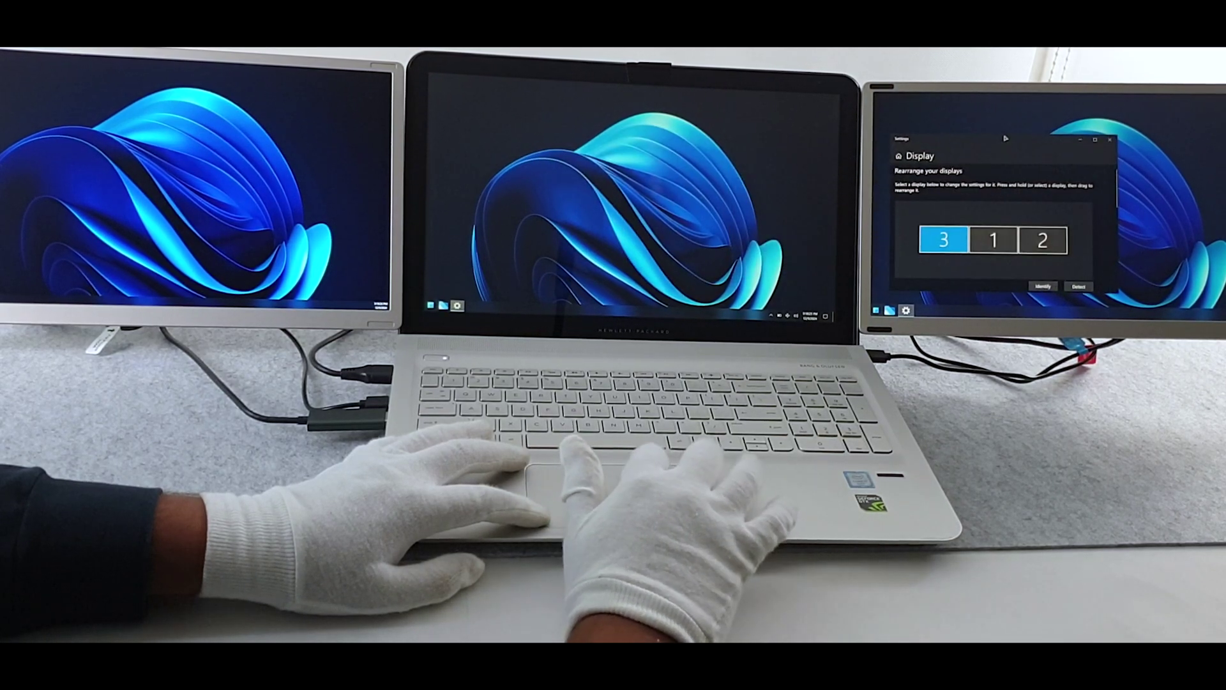
pyautogui.scroll(-3, 575, 287)
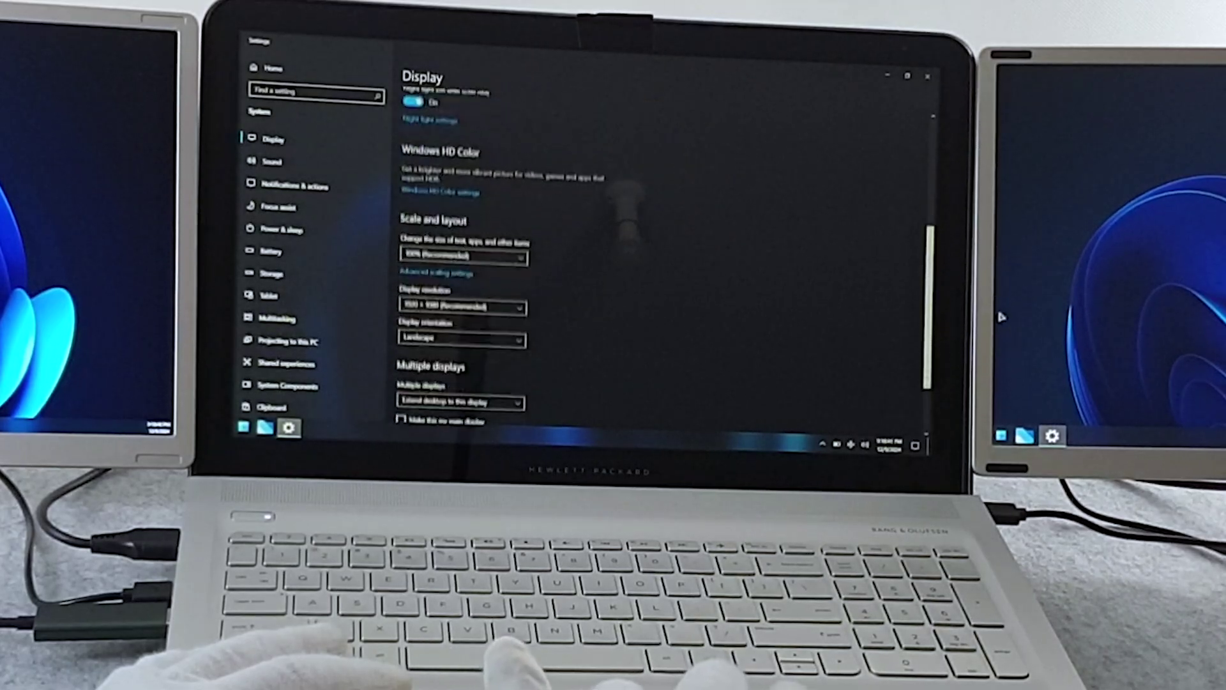
pyautogui.scroll(-3, 575, 287)
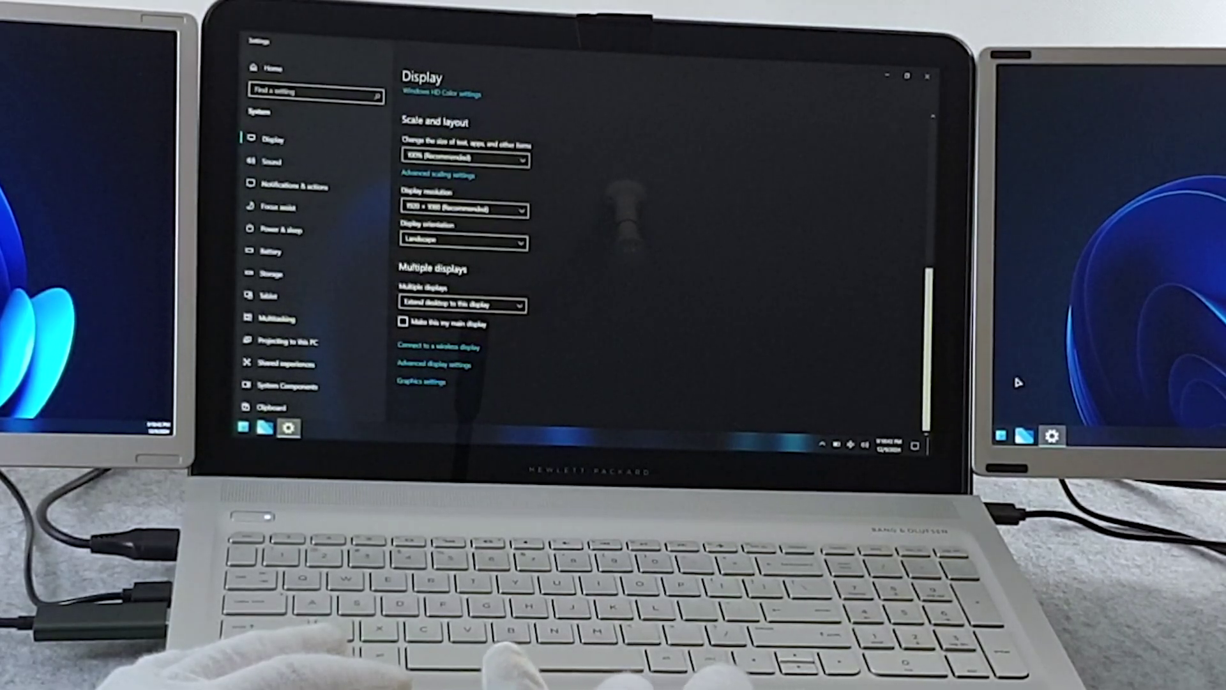
pyautogui.scroll(1, 575, 287)
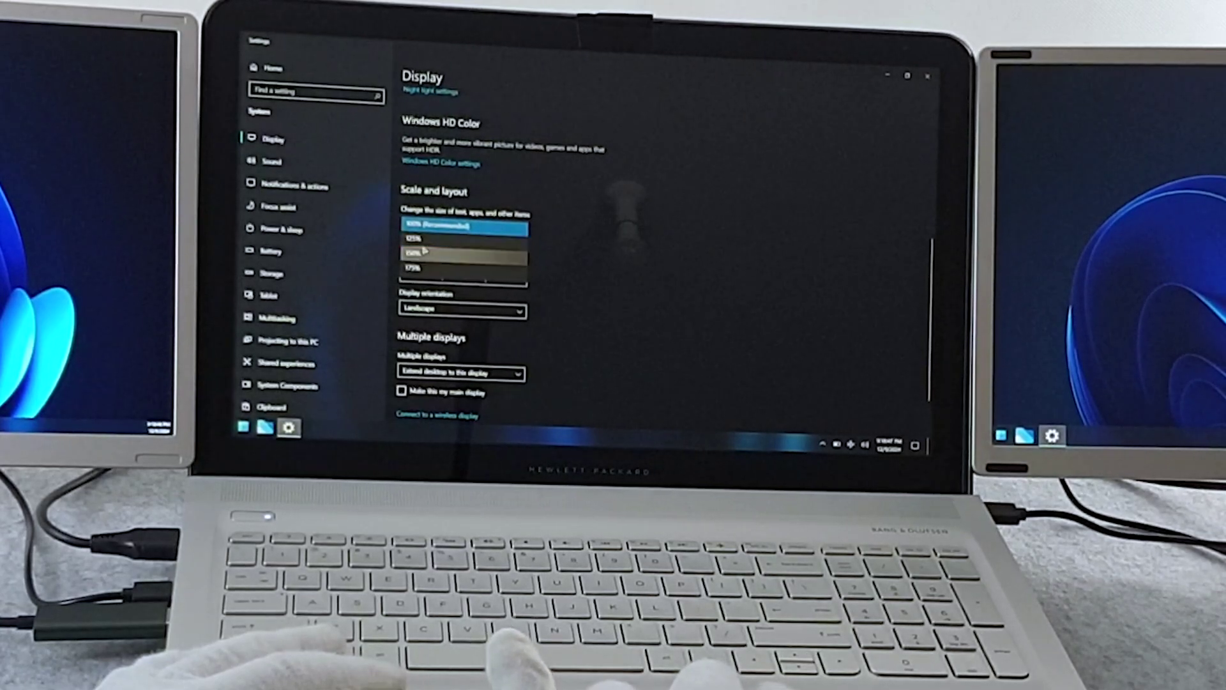
# Set scaling to 150% and rotate display 3 to Portrait (1080 × 1920), keeping the change
pyautogui.click(421, 251)
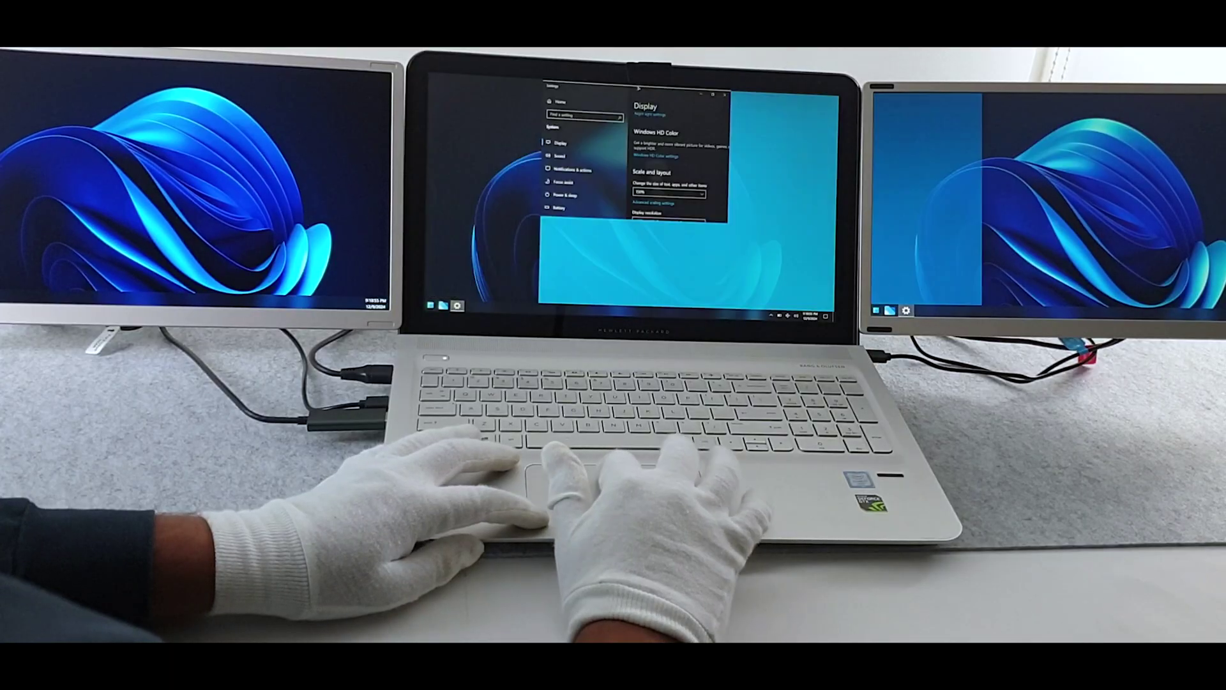
pyautogui.moveTo(567, 92)
pyautogui.mouseDown()
pyautogui.moveTo(250, 113)
pyautogui.moveTo(1093, 152)
pyautogui.moveTo(1109, 95)
pyautogui.mouseUp()
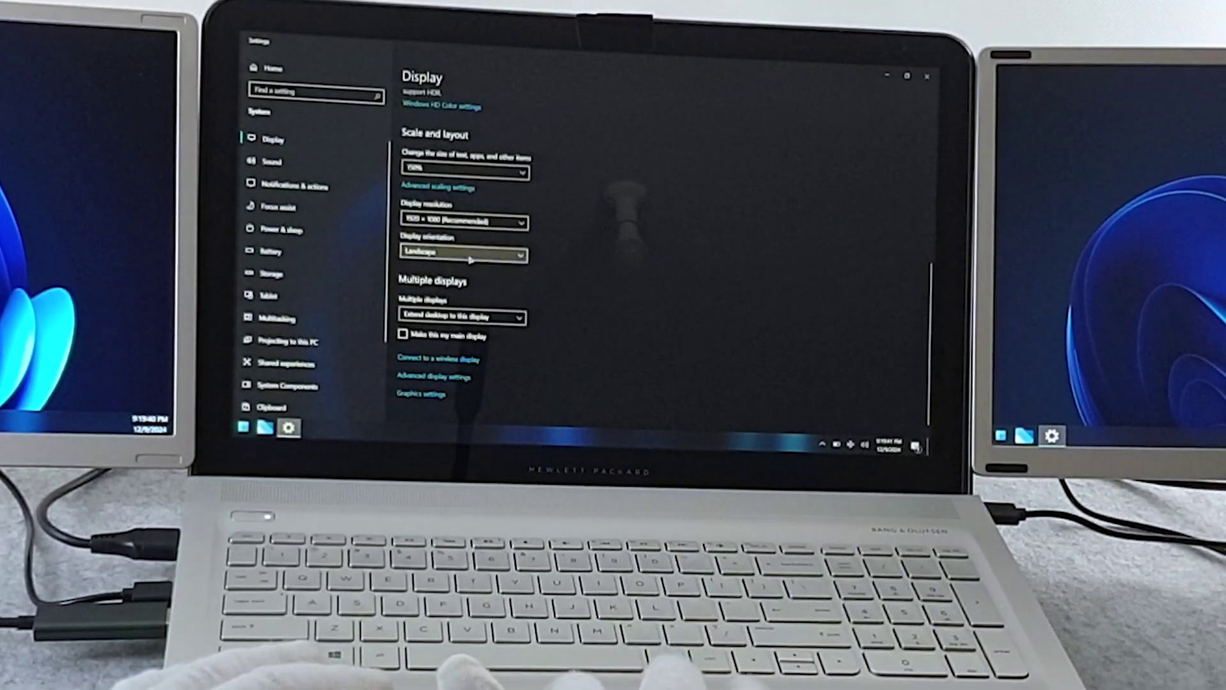
pyautogui.click(461, 264)
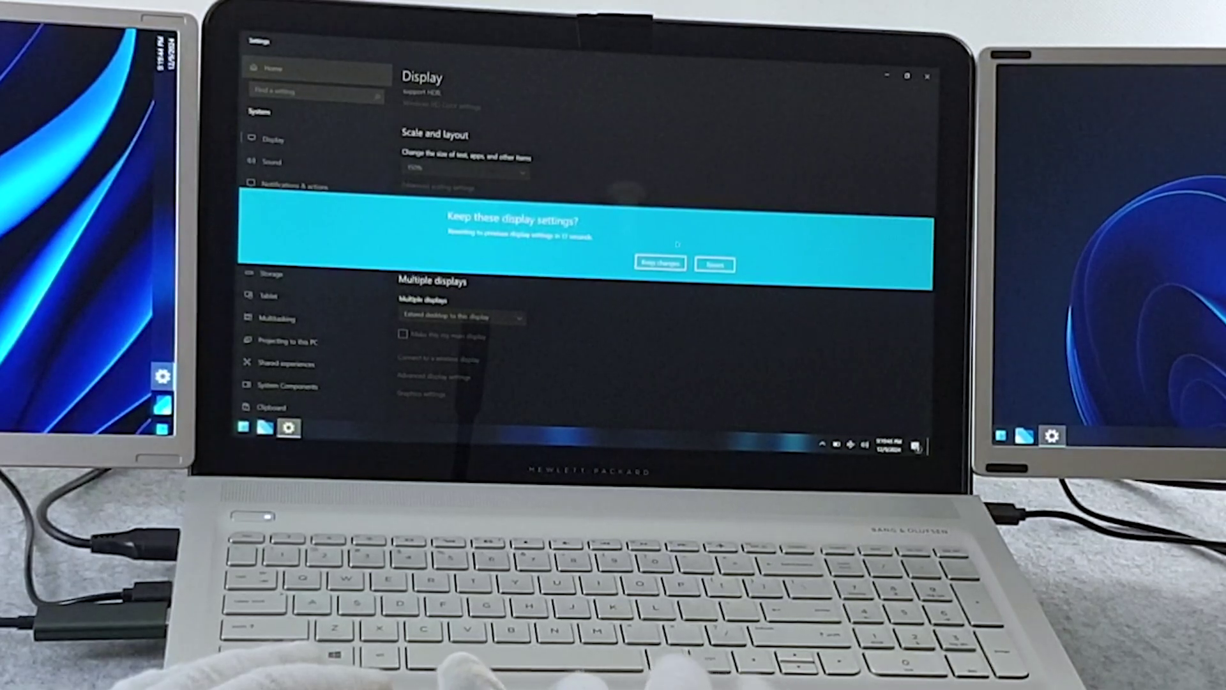
pyautogui.click(659, 263)
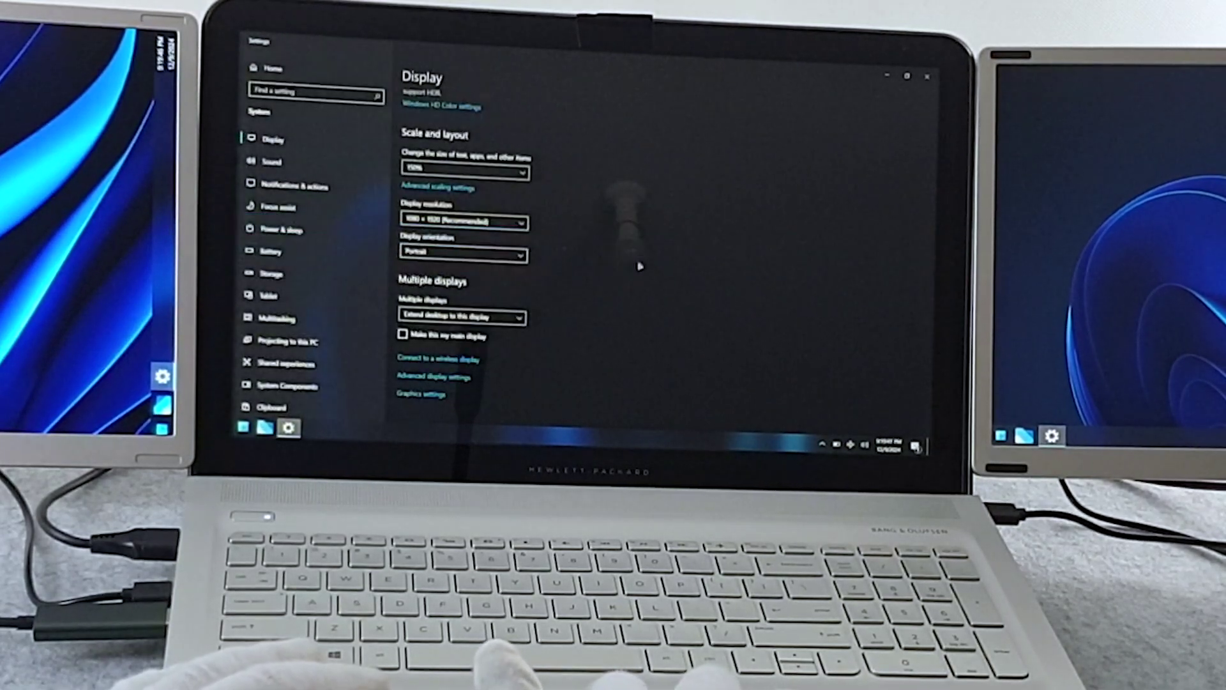